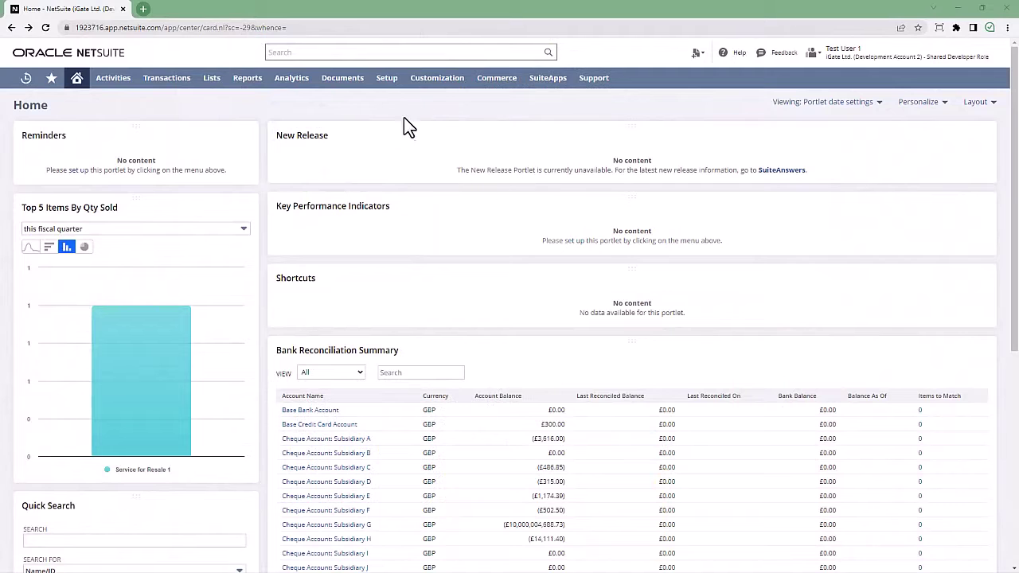
Step: Go to Setup > Company > Company Information to see the account ID and time zone
{"action": "mouse_move", "coordinate": [390, 90]}
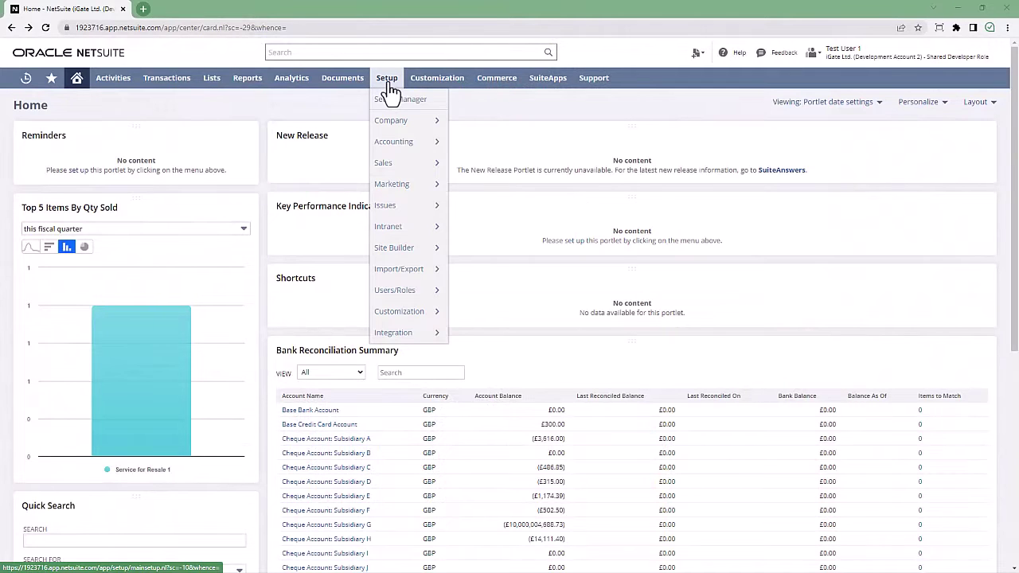
{"action": "mouse_move", "coordinate": [397, 123]}
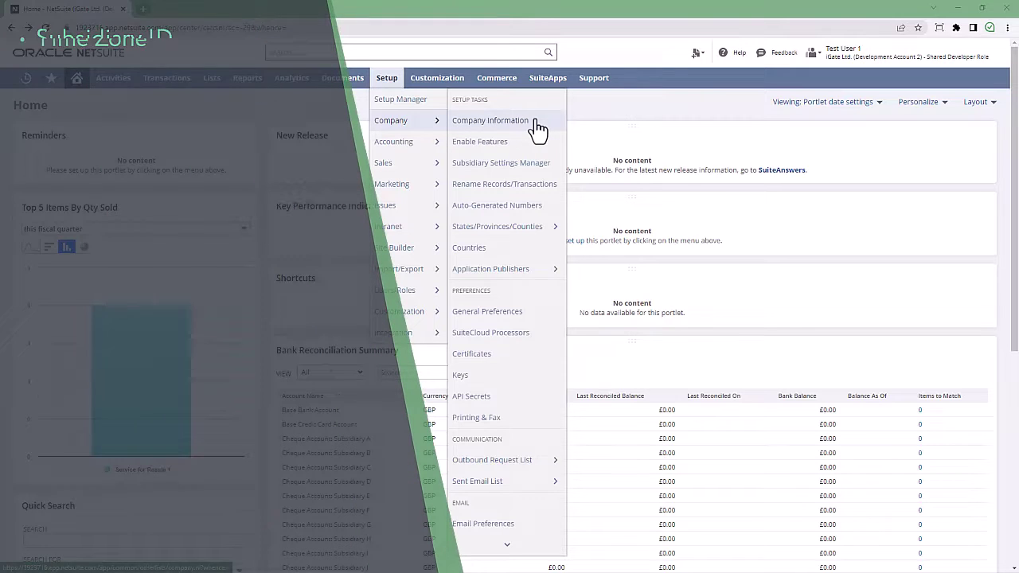
{"action": "left_click", "coordinate": [535, 127]}
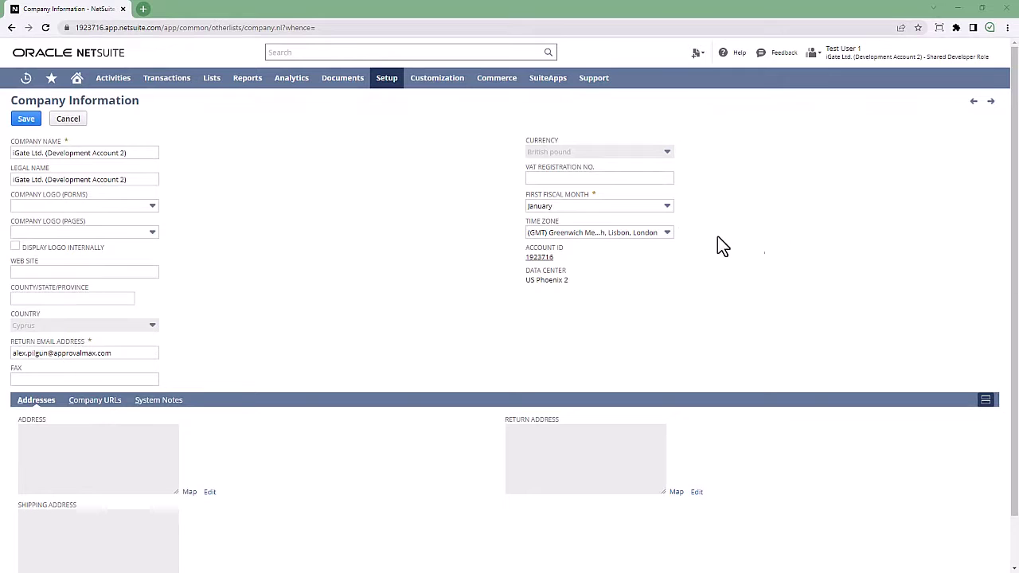
Step: Show the SuiteCloud subtab of Enable Features, scrolled down to Manage Authentication
{"action": "mouse_move", "coordinate": [385, 89]}
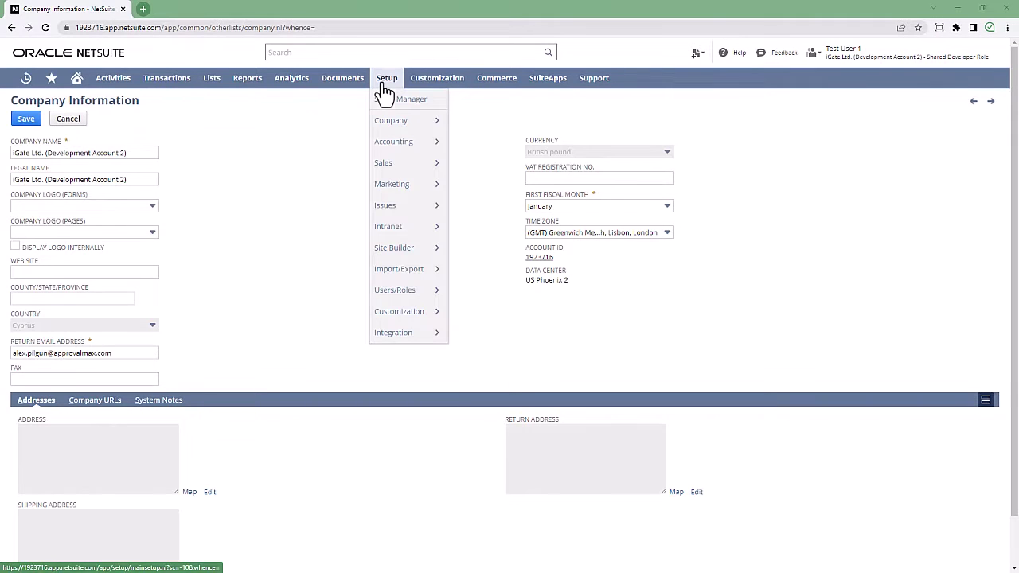
{"action": "mouse_move", "coordinate": [398, 127]}
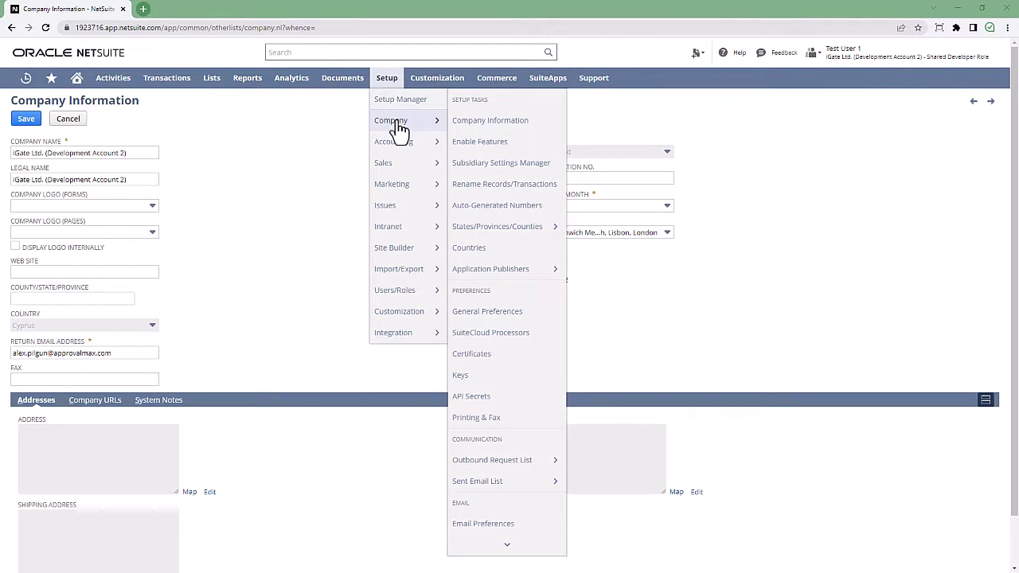
{"action": "left_click", "coordinate": [516, 149]}
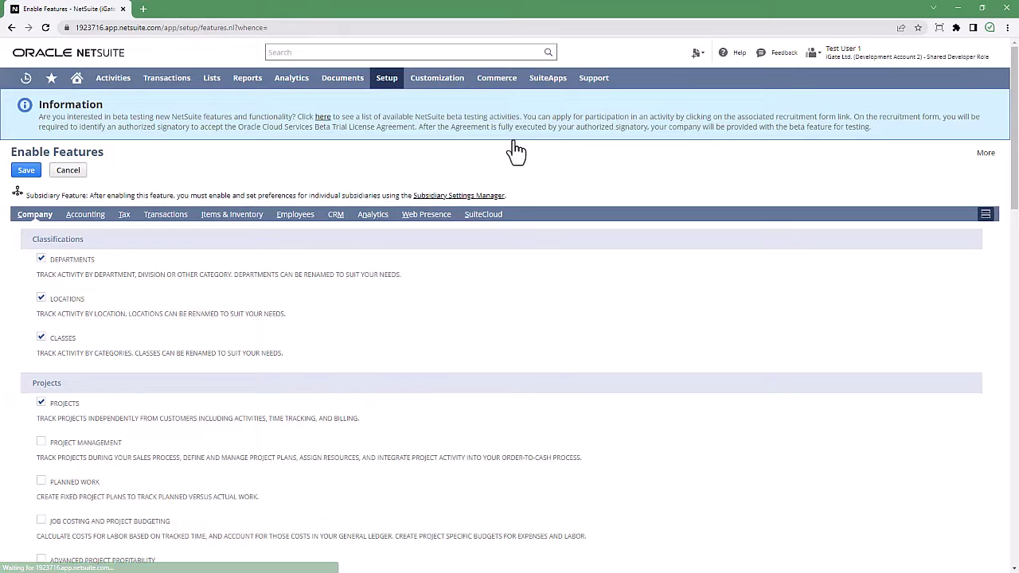
{"action": "left_click", "coordinate": [483, 215]}
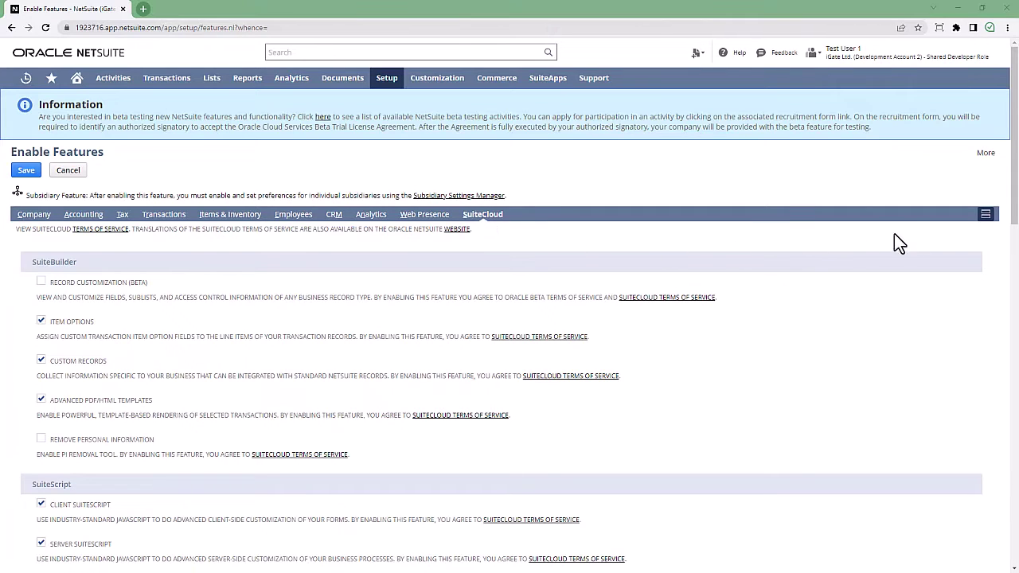
{"action": "left_click_drag", "start_coordinate": [1015, 209], "coordinate": [1010, 457]}
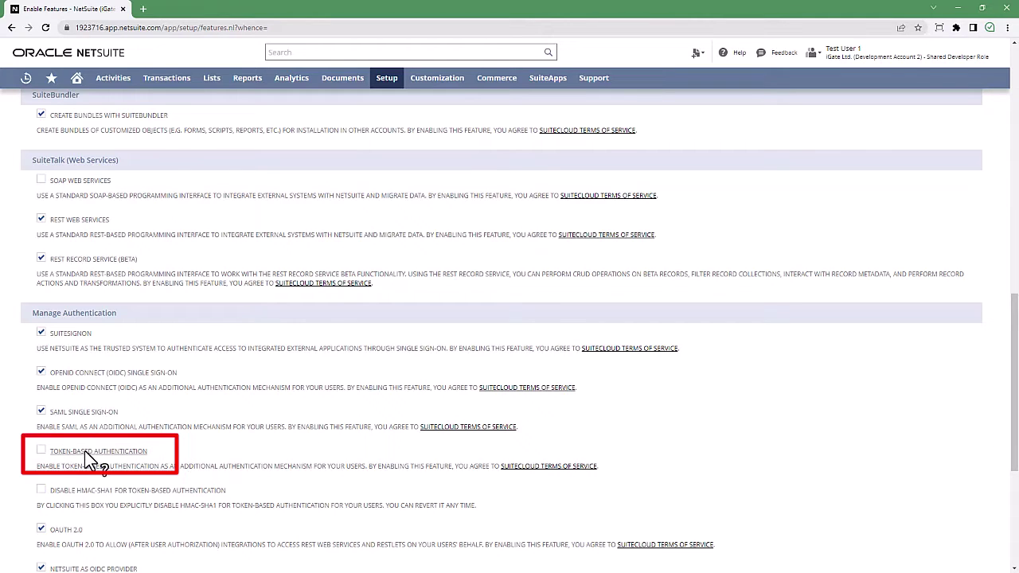
Step: Tick Token-Based Authentication and SOAP Web Services, accepting the SuiteCloud Terms of Service for each
{"action": "left_click", "coordinate": [43, 454]}
{"action": "scroll", "coordinate": [133, 448], "scroll_direction": "down", "scroll_amount": 20}
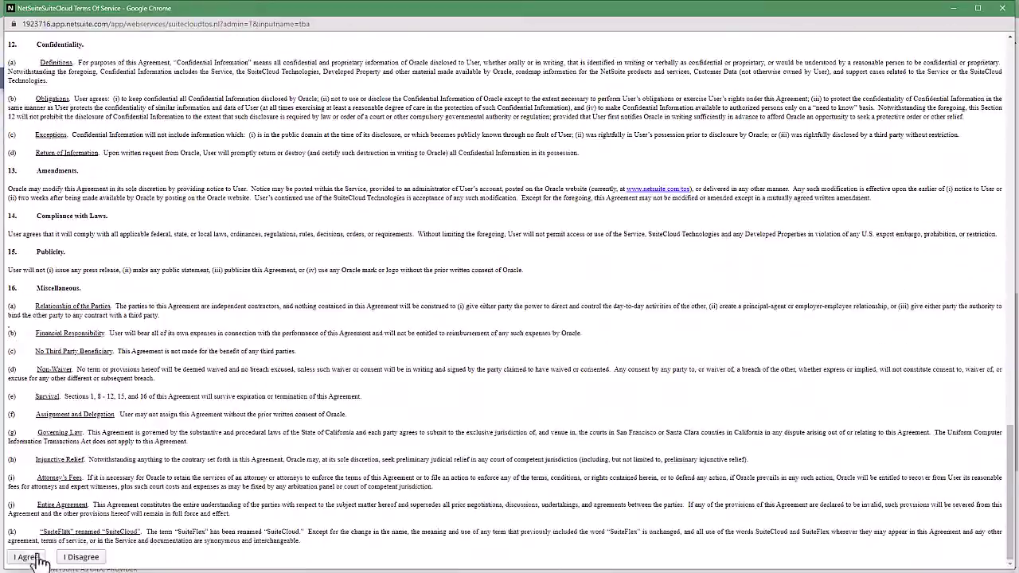
{"action": "left_click", "coordinate": [27, 557]}
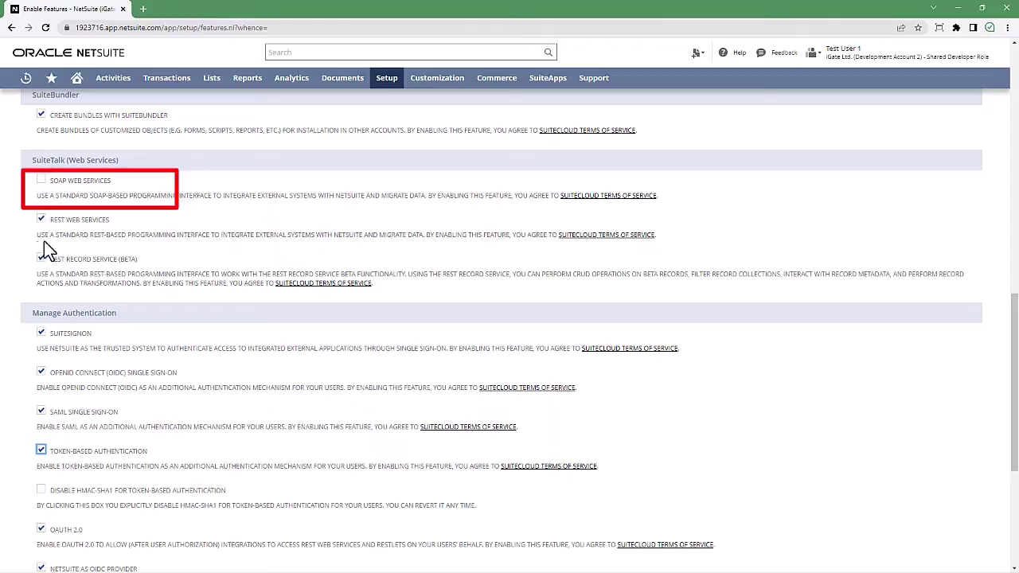
{"action": "left_click", "coordinate": [42, 182]}
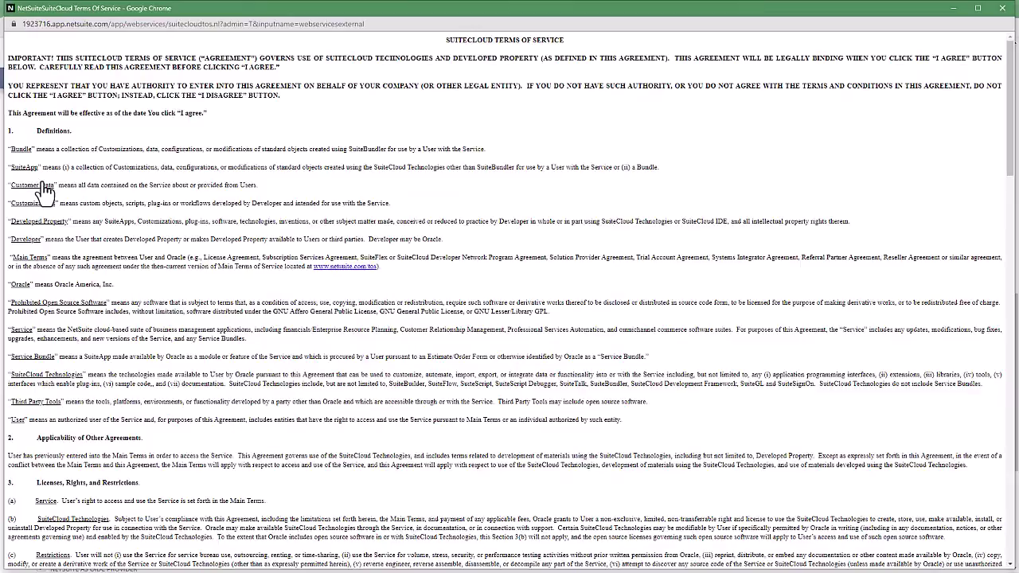
{"action": "scroll", "coordinate": [50, 199], "scroll_direction": "down", "scroll_amount": 15}
{"action": "scroll", "coordinate": [56, 207], "scroll_direction": "down", "scroll_amount": 10}
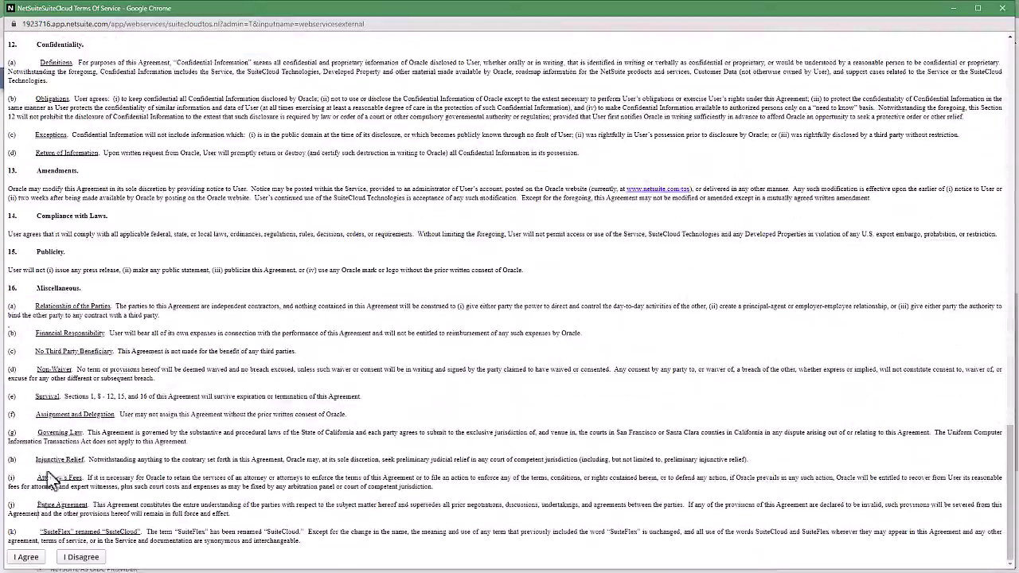
{"action": "left_click", "coordinate": [27, 558]}
{"action": "scroll", "coordinate": [985, 570], "scroll_direction": "down", "scroll_amount": 5}
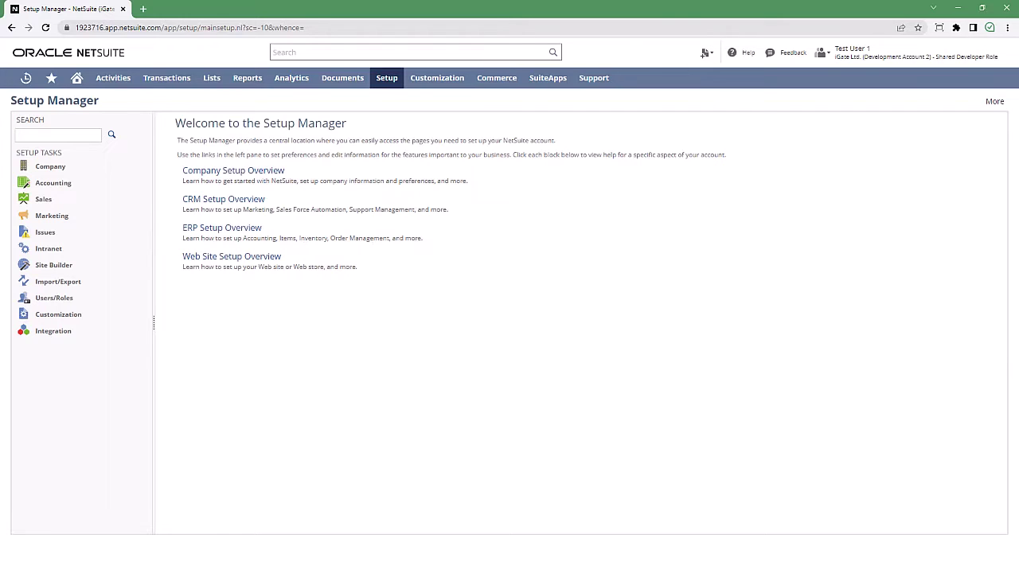
Step: Choose New under Setup > Integration > Manage Integrations to begin an integration record
{"action": "mouse_move", "coordinate": [387, 89]}
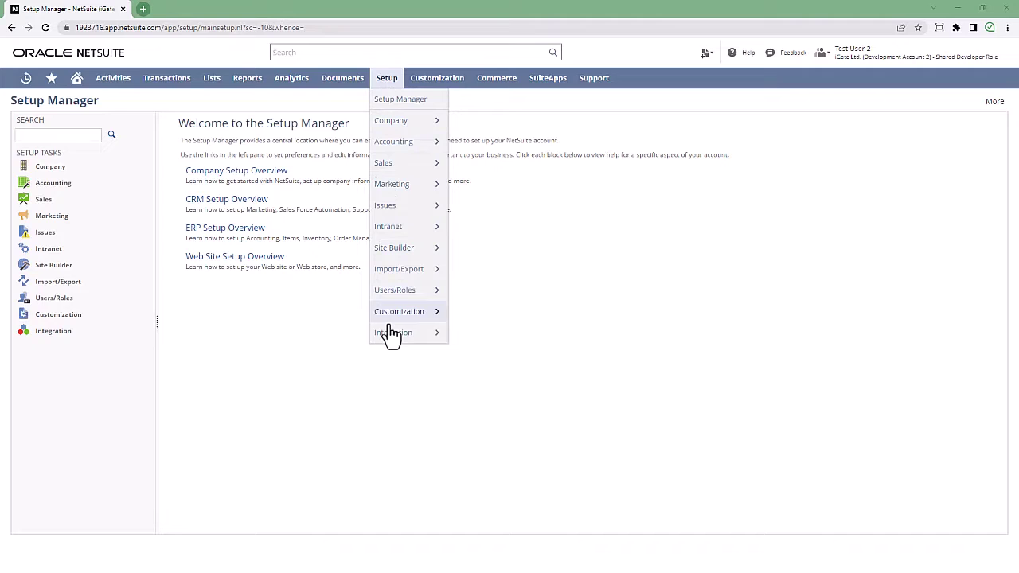
{"action": "mouse_move", "coordinate": [390, 342]}
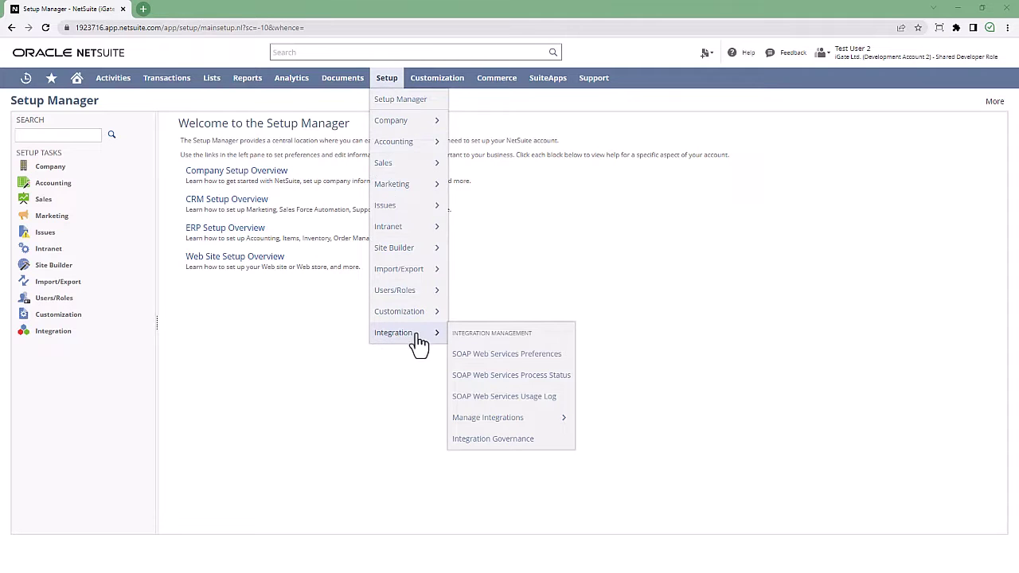
{"action": "left_click", "coordinate": [494, 419]}
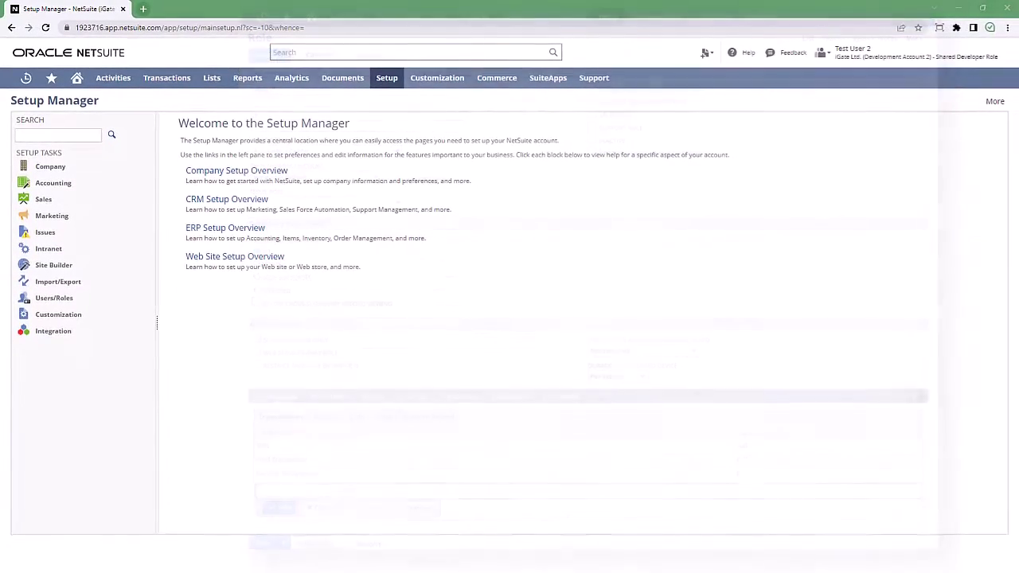
Step: Look over Setup > Company > Subsidiaries, then go back to the home Dashboard
{"action": "mouse_move", "coordinate": [387, 80]}
{"action": "mouse_move", "coordinate": [391, 121]}
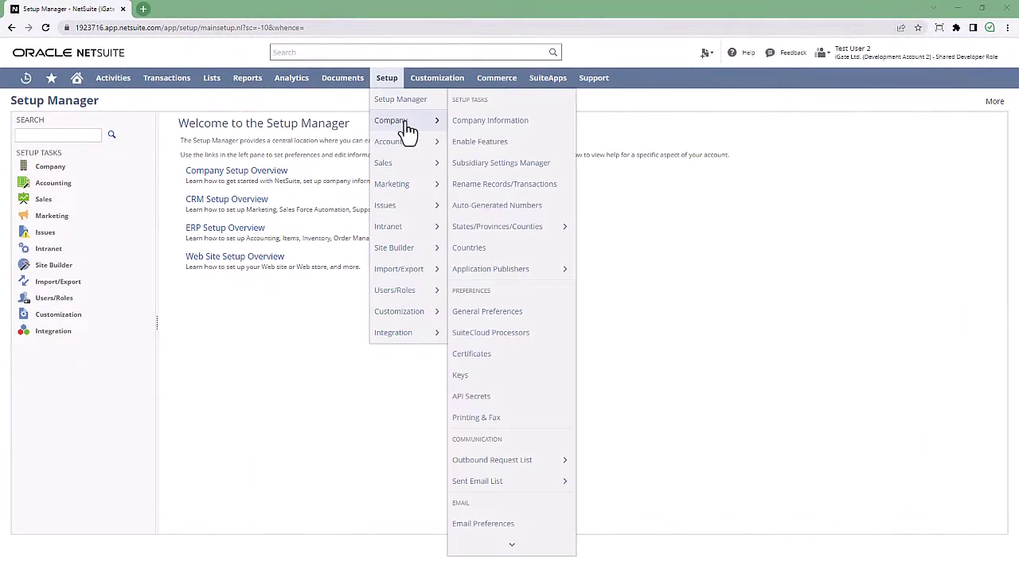
{"action": "scroll", "coordinate": [557, 207], "scroll_direction": "down", "scroll_amount": 2}
{"action": "scroll", "coordinate": [485, 415], "scroll_direction": "down", "scroll_amount": 2}
{"action": "mouse_move", "coordinate": [473, 468]}
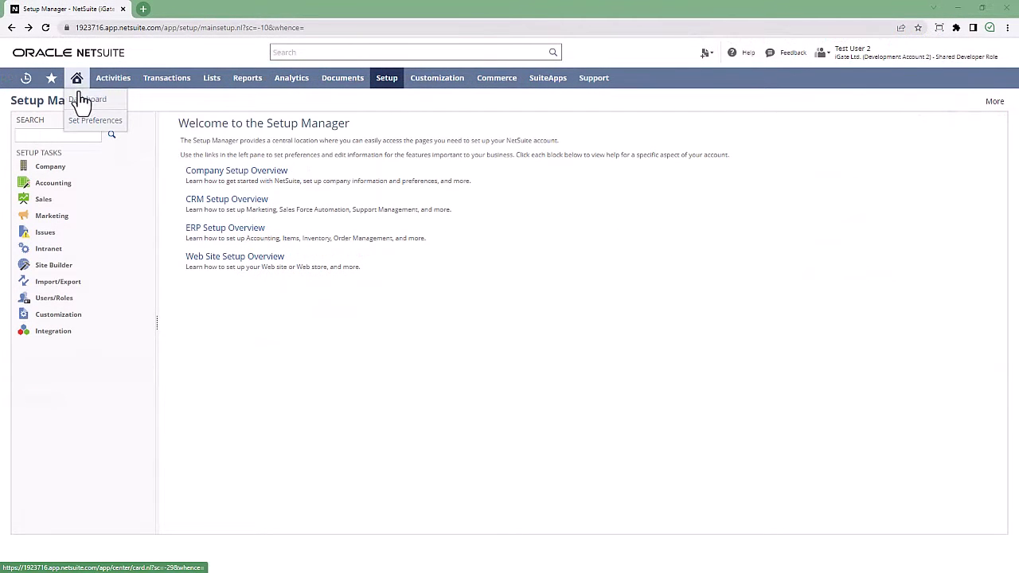
{"action": "left_click", "coordinate": [92, 126]}
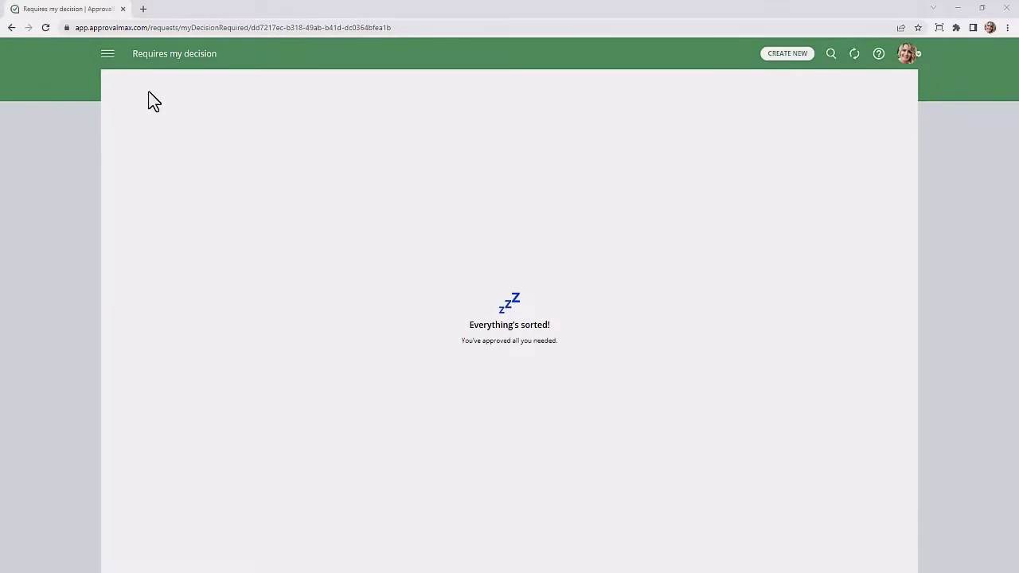
Step: Add a new ApprovalMax organisation with Oracle NetSuite as the accounting system and continue
{"action": "left_click", "coordinate": [107, 55]}
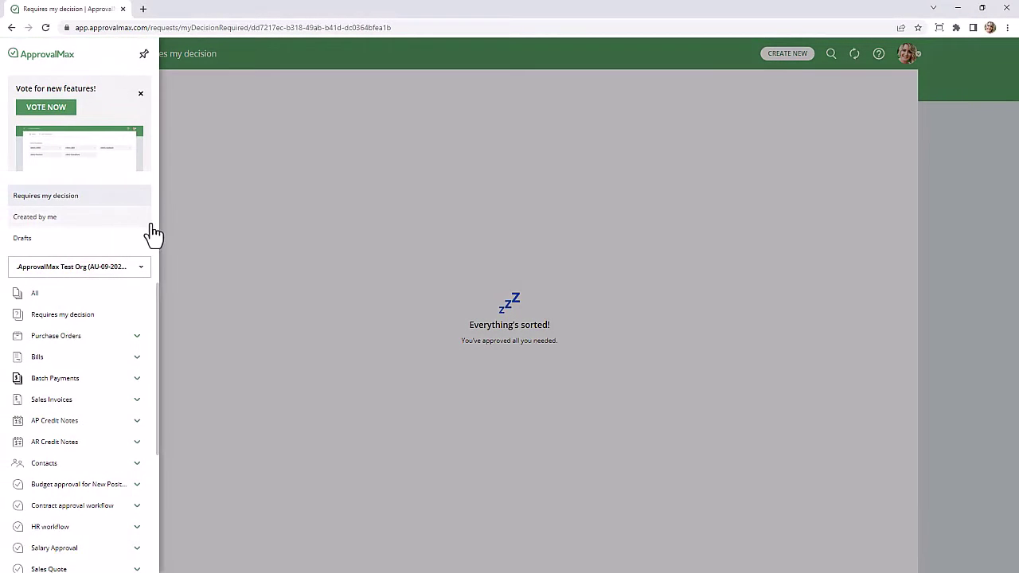
{"action": "left_click", "coordinate": [143, 269]}
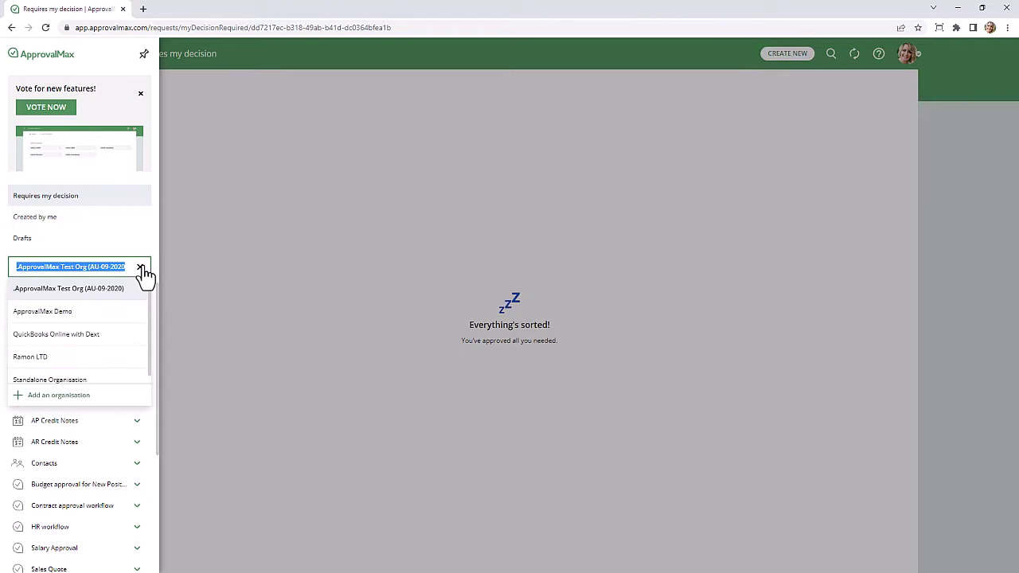
{"action": "left_click", "coordinate": [98, 397]}
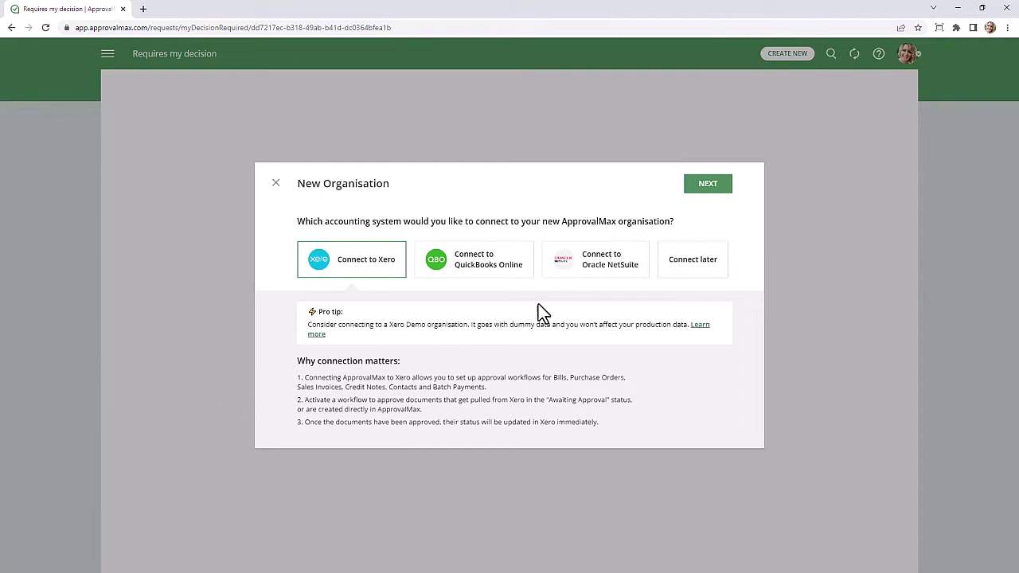
{"action": "left_click", "coordinate": [592, 279]}
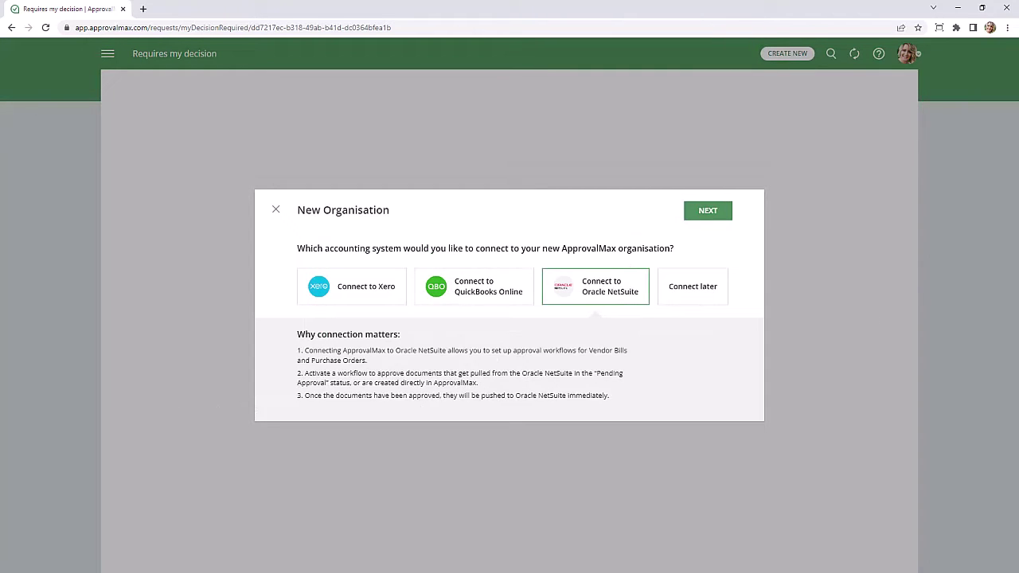
{"action": "left_click", "coordinate": [710, 212]}
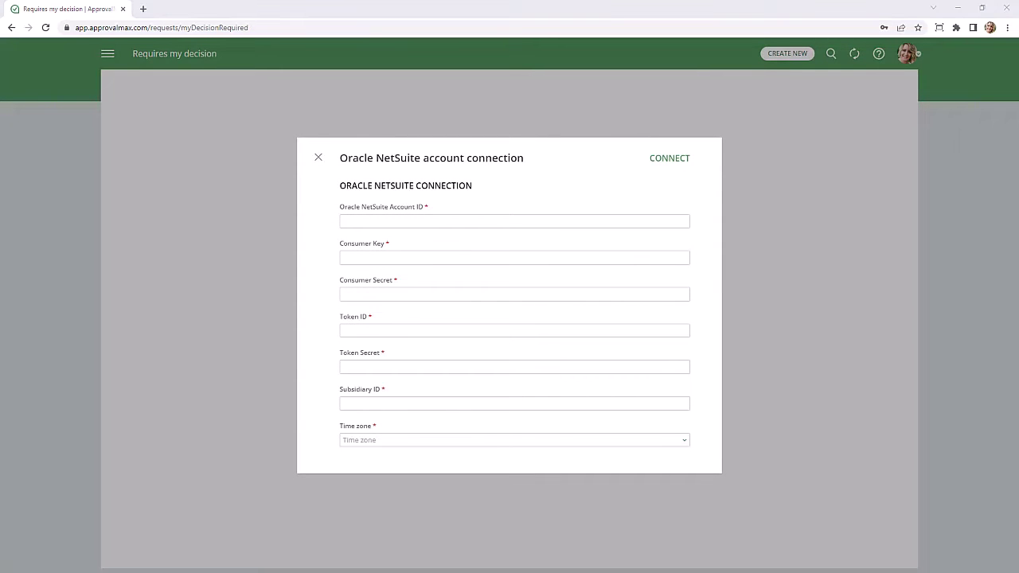
Step: Paste the NetSuite account ID, consumer key and secret, and token ID and secret
{"action": "type", "text": "1923716"}
{"action": "left_click", "coordinate": [514, 257]}
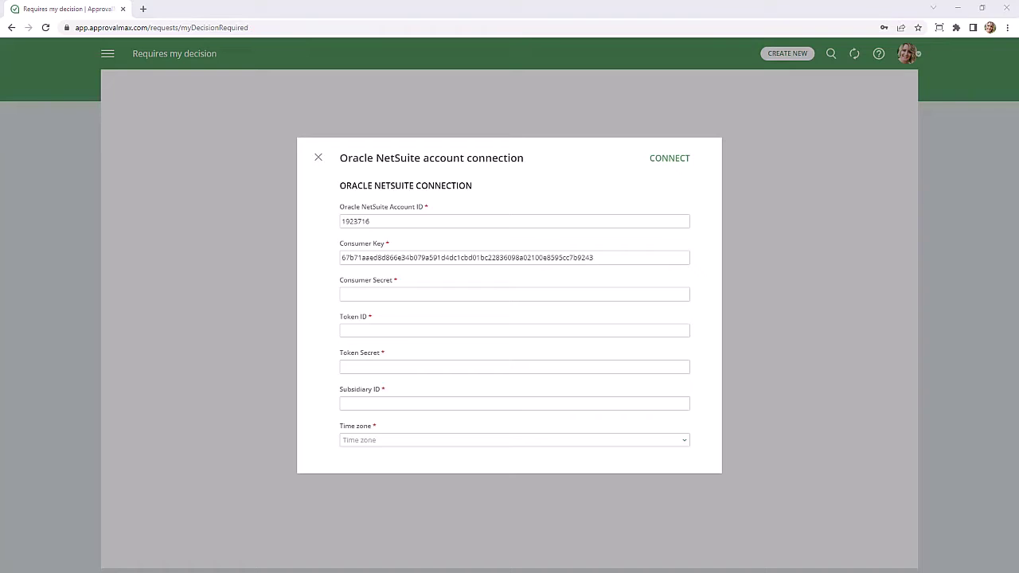
{"action": "left_click", "coordinate": [514, 293]}
{"action": "key", "text": "ctrl+v"}
{"action": "left_click", "coordinate": [514, 330]}
{"action": "key", "text": "ctrl+v"}
{"action": "left_click", "coordinate": [514, 366]}
{"action": "key", "text": "ctrl+v"}
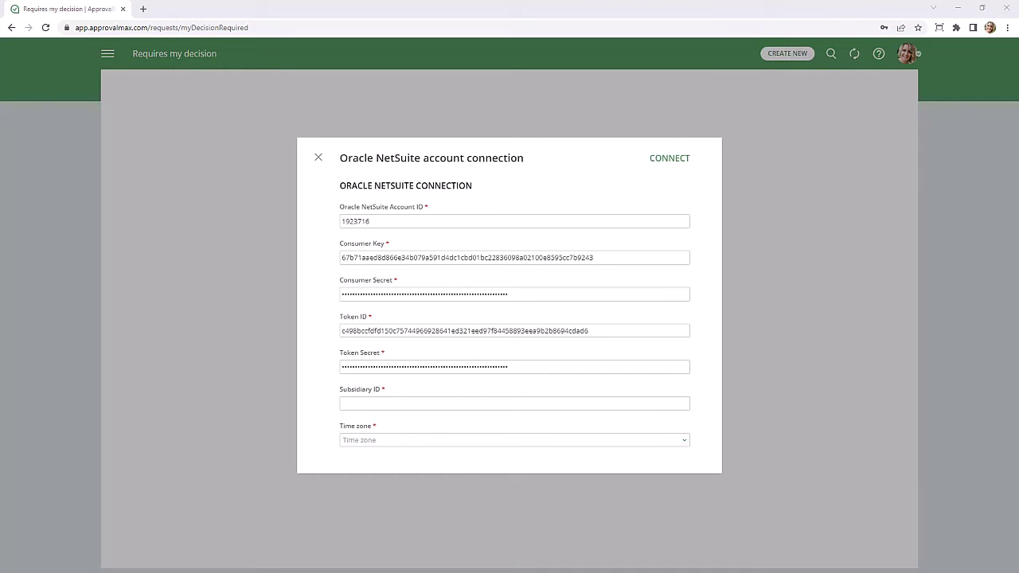
Step: Enter subsidiary IDs 1–11, pick the (UTC+00:00) Dublin, Edinburgh, Lisbon, London time zone, and connect
{"action": "left_click", "coordinate": [514, 403]}
{"action": "type", "text": "1, 2, 3, 4, 5, 6, 7, 8, 9, 10, 11"}
{"action": "left_click", "coordinate": [682, 443]}
{"action": "scroll", "coordinate": [474, 498], "scroll_direction": "down", "scroll_amount": 10}
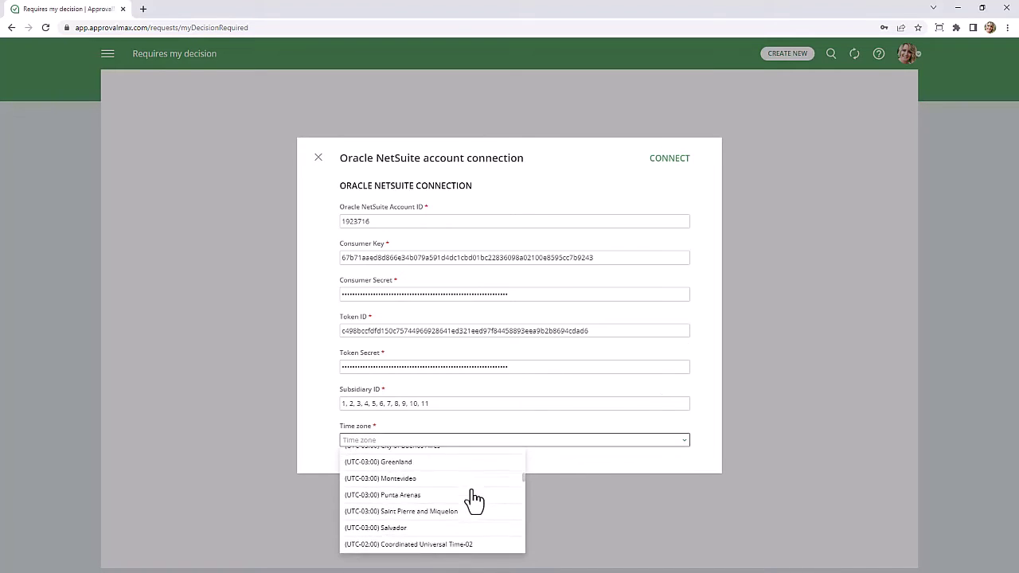
{"action": "scroll", "coordinate": [475, 497], "scroll_direction": "down", "scroll_amount": 3}
{"action": "left_click", "coordinate": [471, 489]}
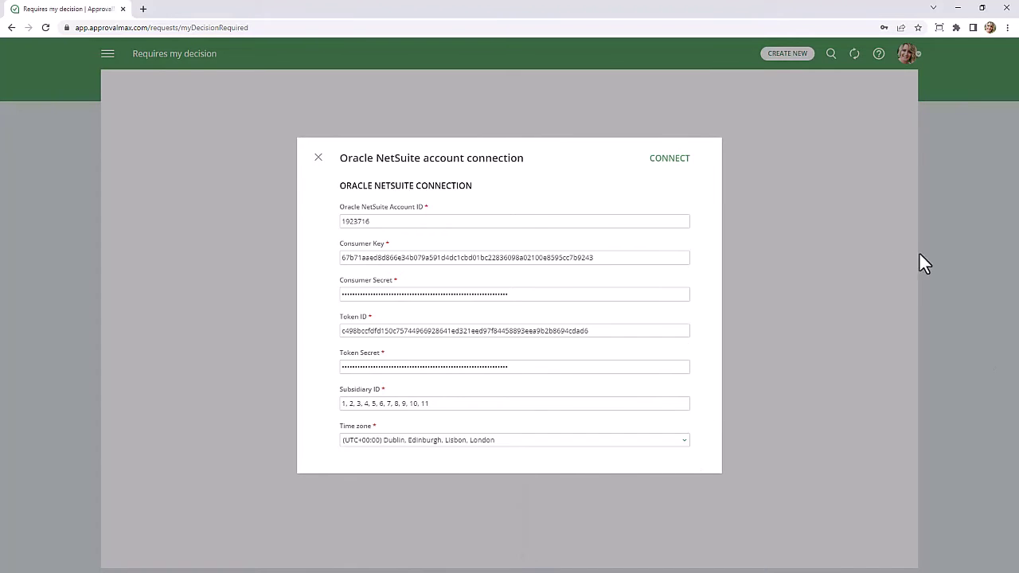
{"action": "left_click", "coordinate": [655, 163]}
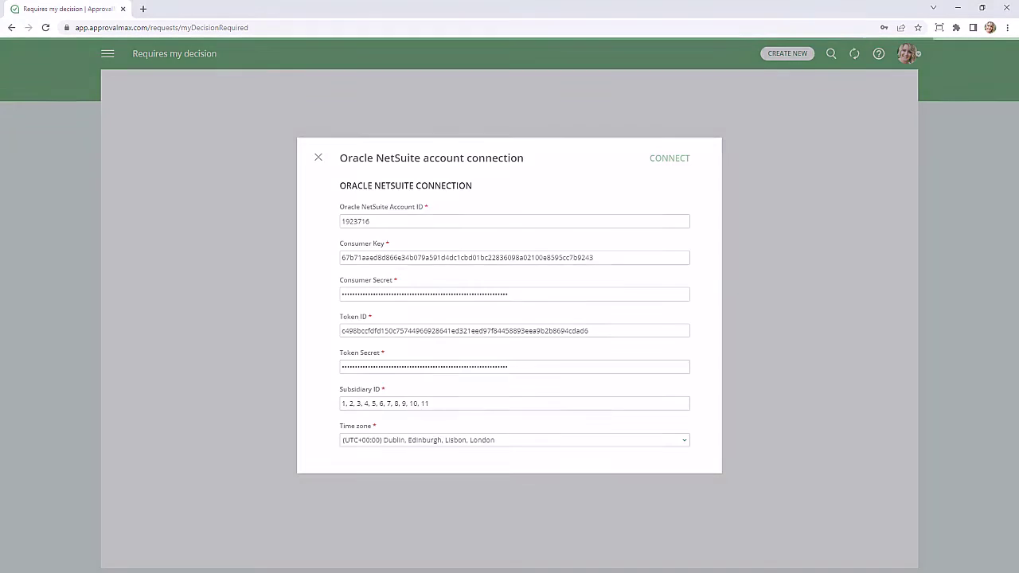